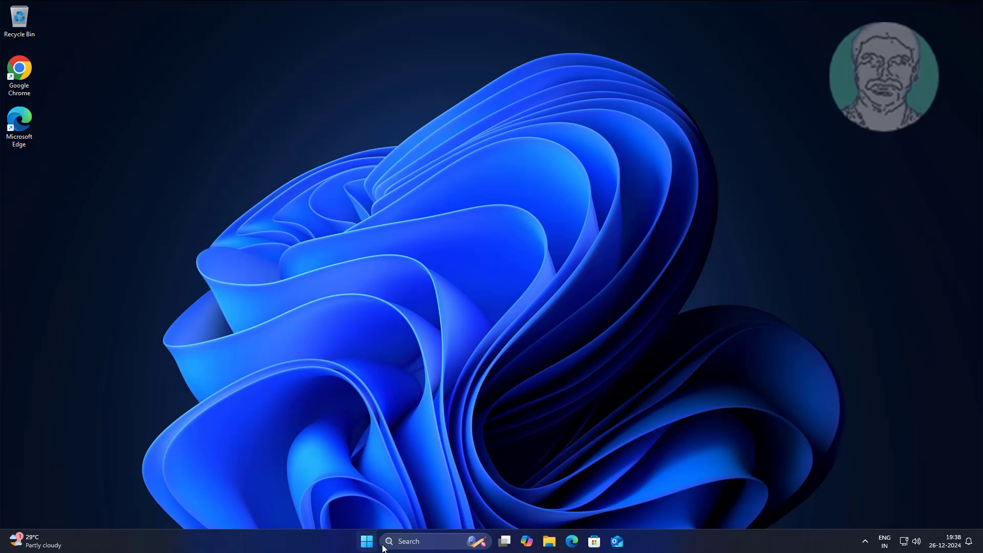
# Search Windows for 'control panel' and launch Control Panel from the results.
pyautogui.click(399, 541)
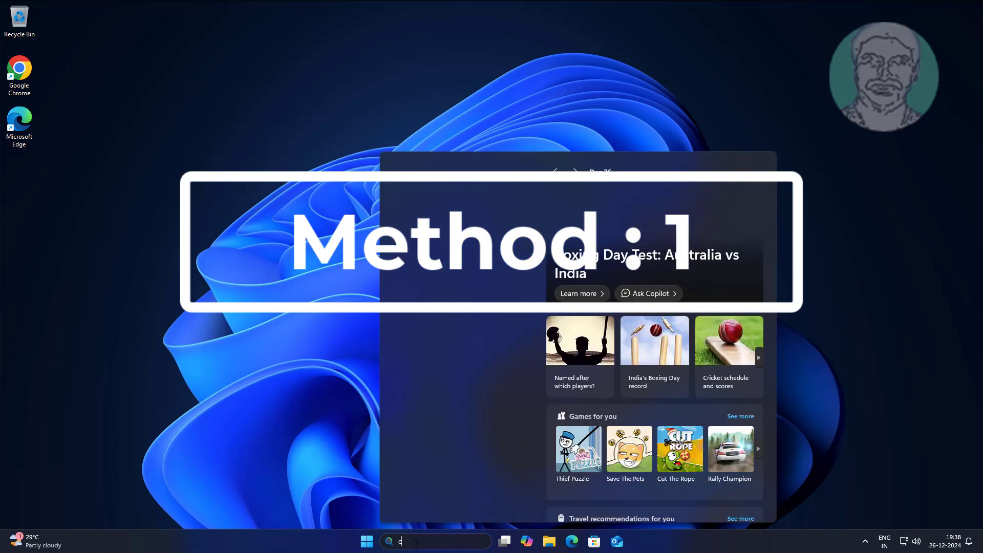
pyautogui.write('contr')
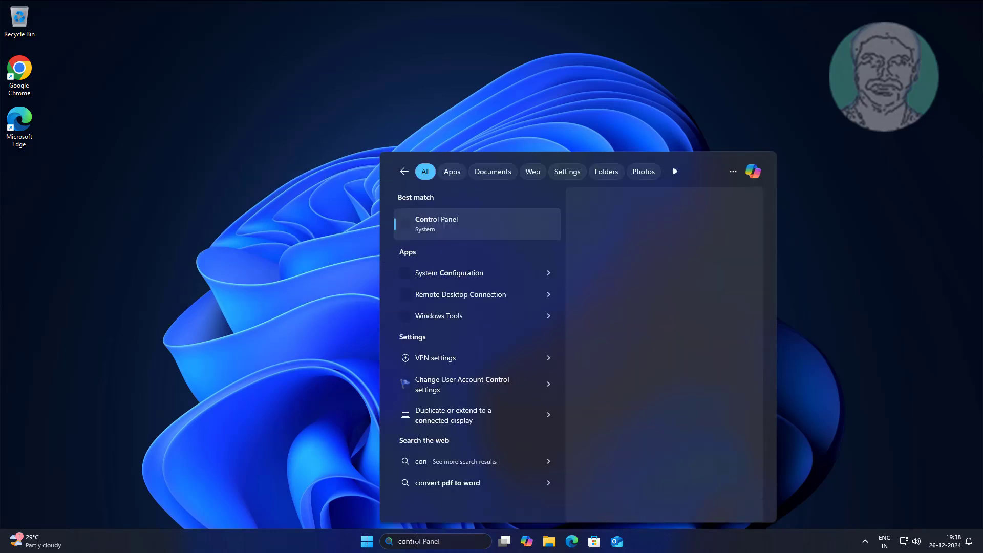
pyautogui.write('o')
pyautogui.write('l panel')
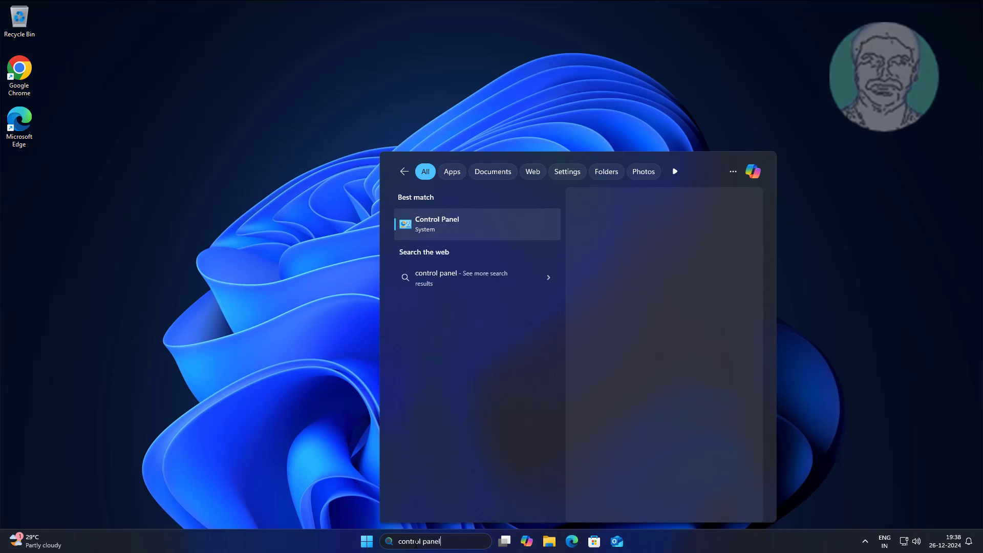
pyautogui.click(436, 224)
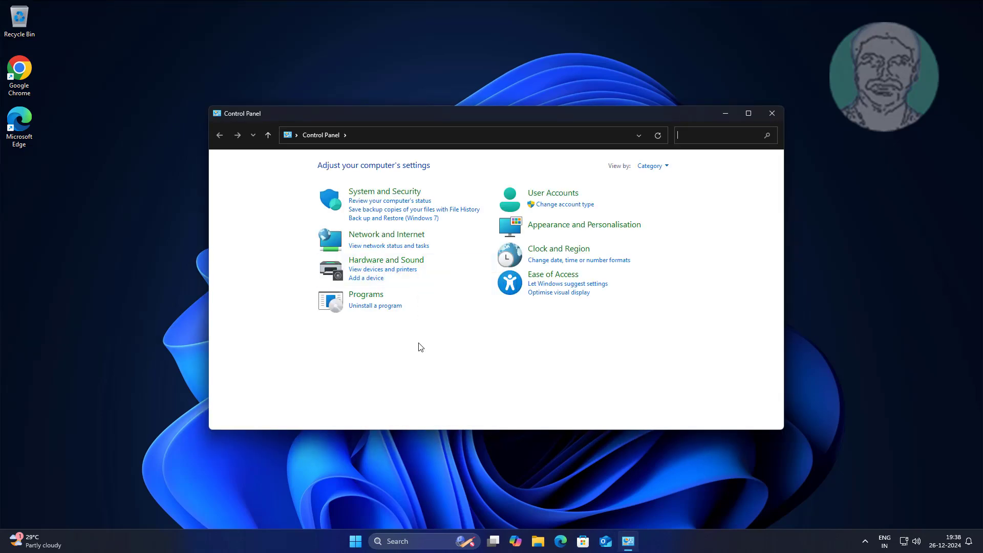
# In Programs and Features, select Microsoft Office Professional Plus 2016 and start changing it.
pyautogui.click(369, 300)
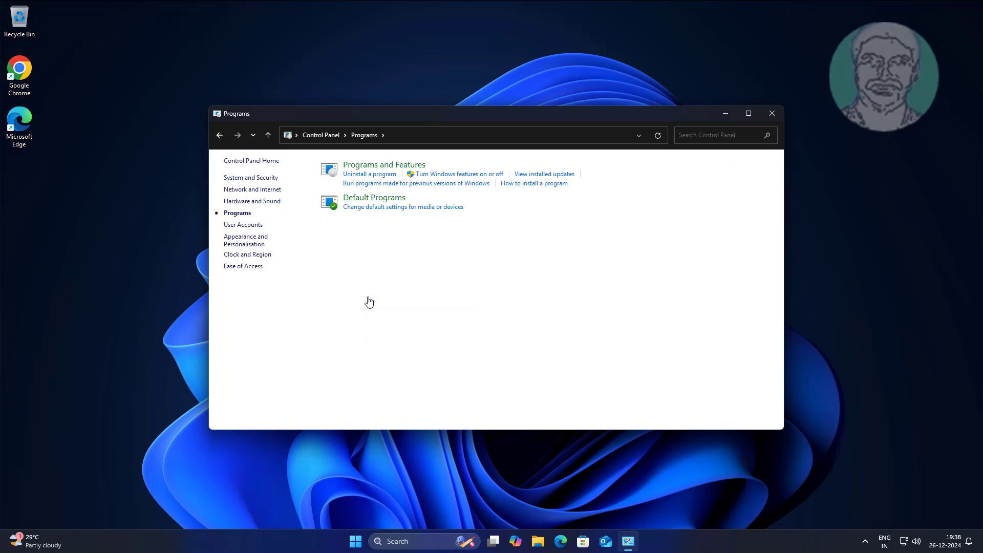
pyautogui.click(378, 172)
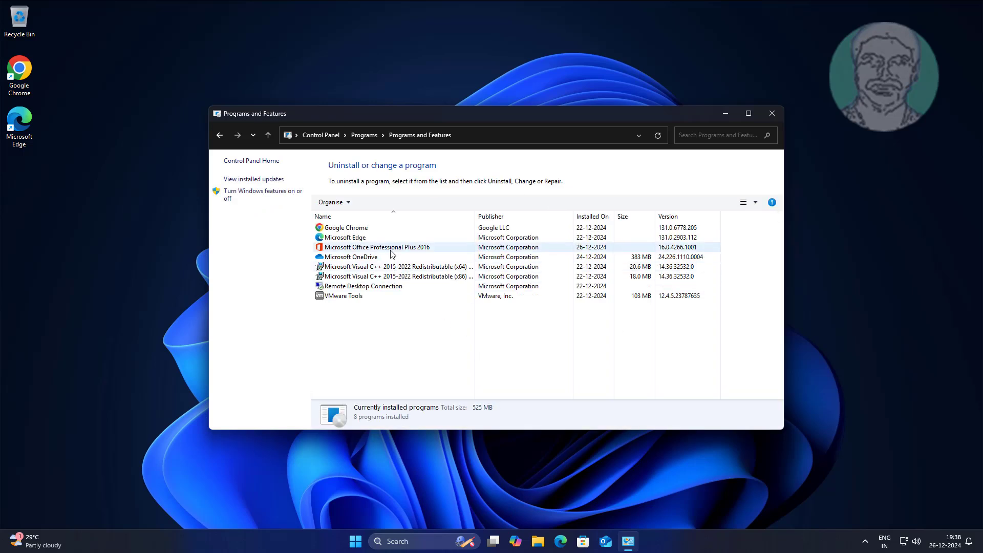
pyautogui.click(429, 249)
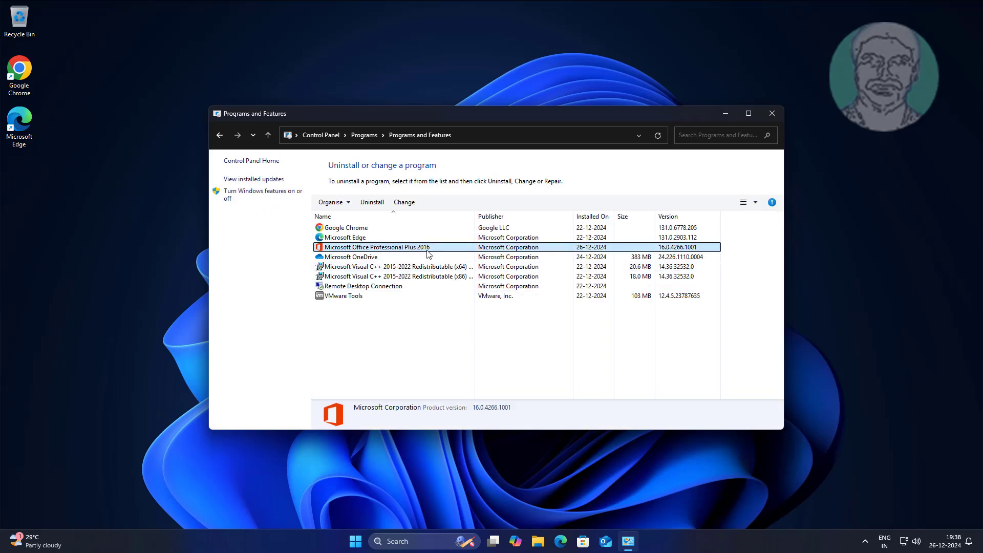
pyautogui.click(405, 207)
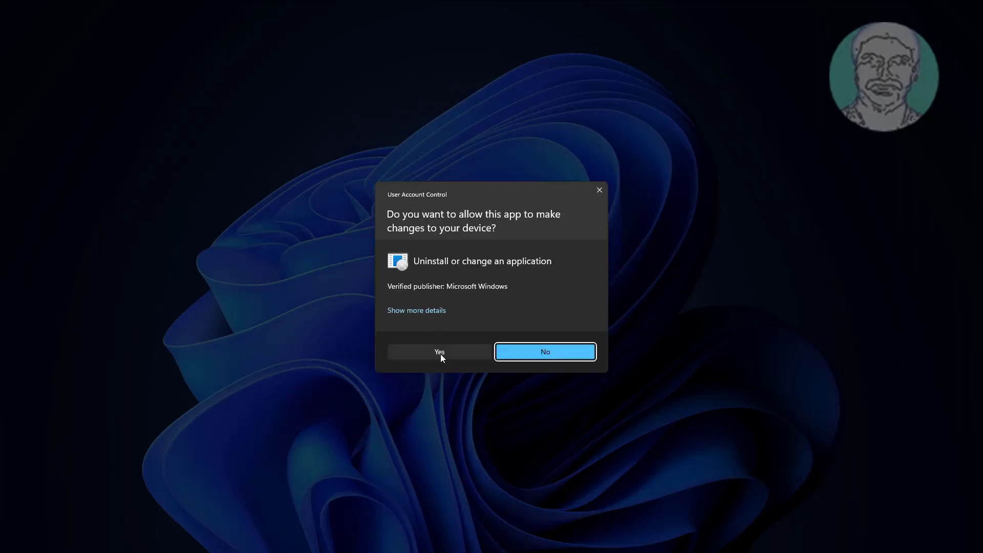
# Allow the installer, run the Office 2016 Repair and close setup when it finishes.
pyautogui.click(441, 354)
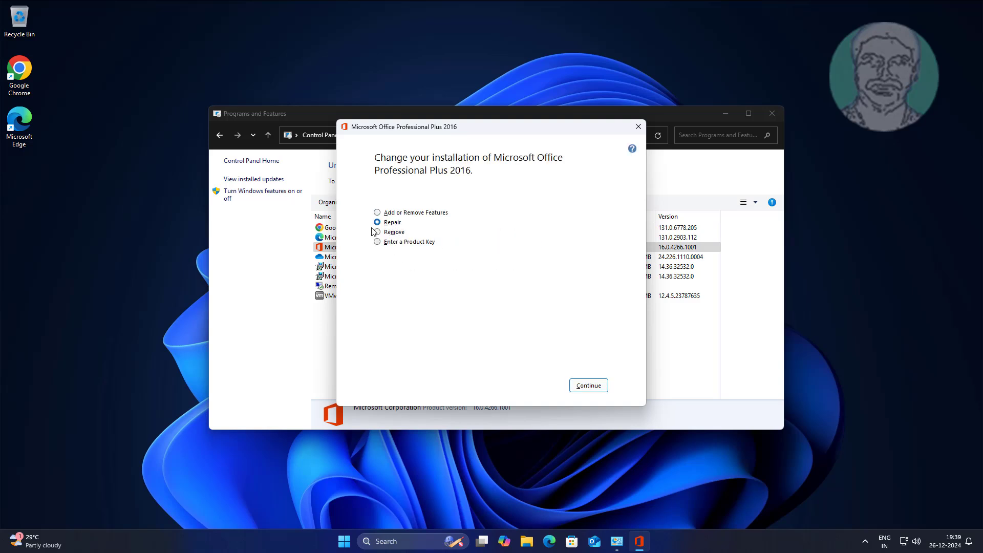
pyautogui.click(389, 223)
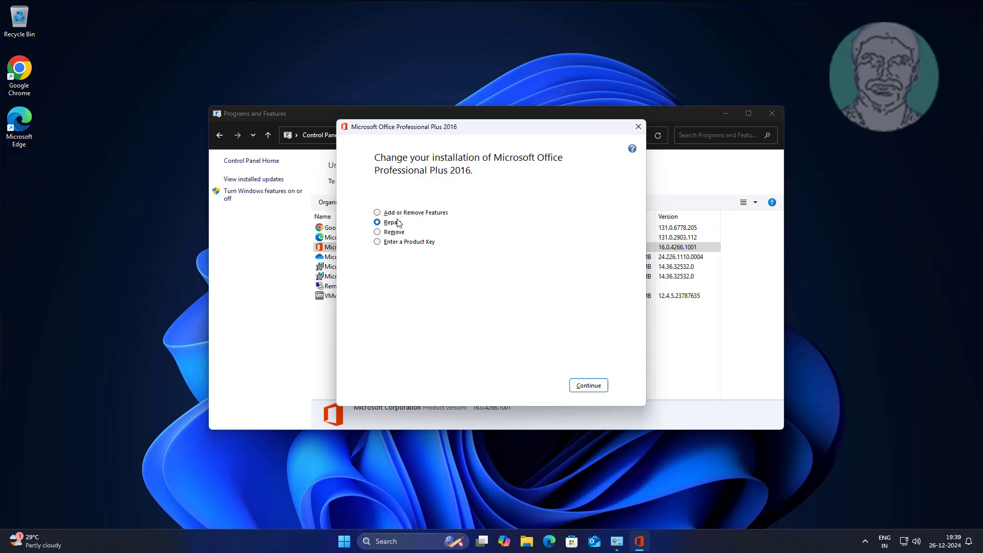
pyautogui.click(596, 386)
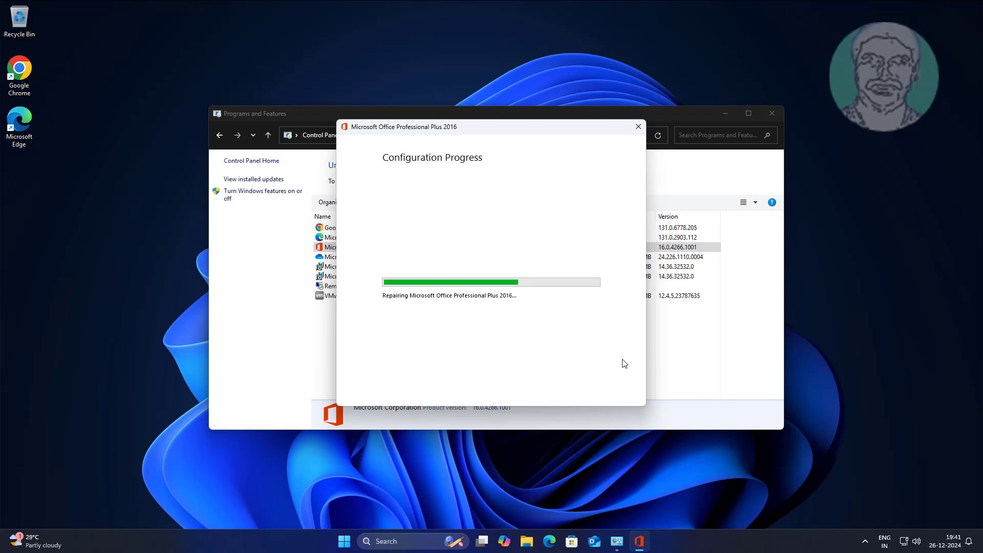
pyautogui.click(611, 386)
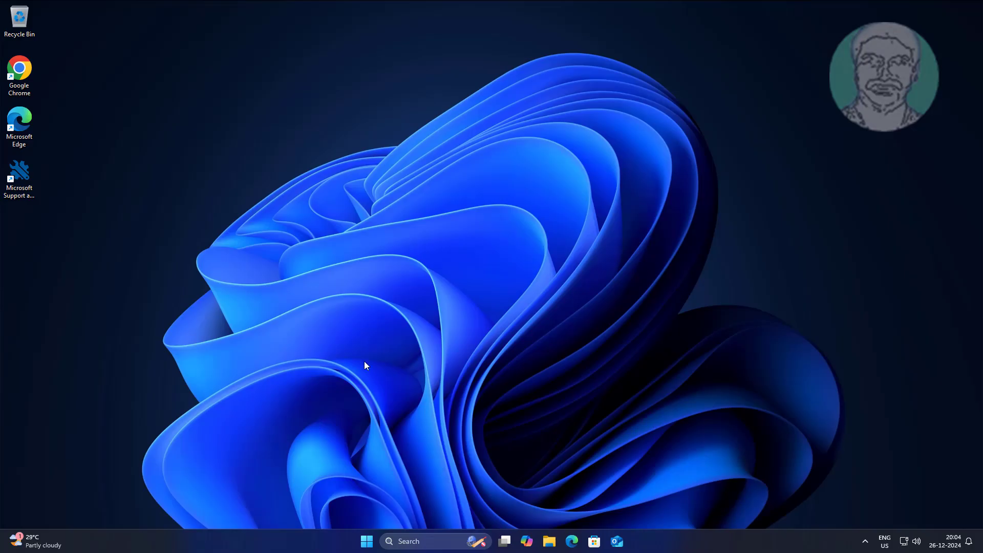
# In Chrome, search 'uninstall office from pc' and open Microsoft Support's Uninstall Office from a PC article.
pyautogui.doubleClick(19, 74)
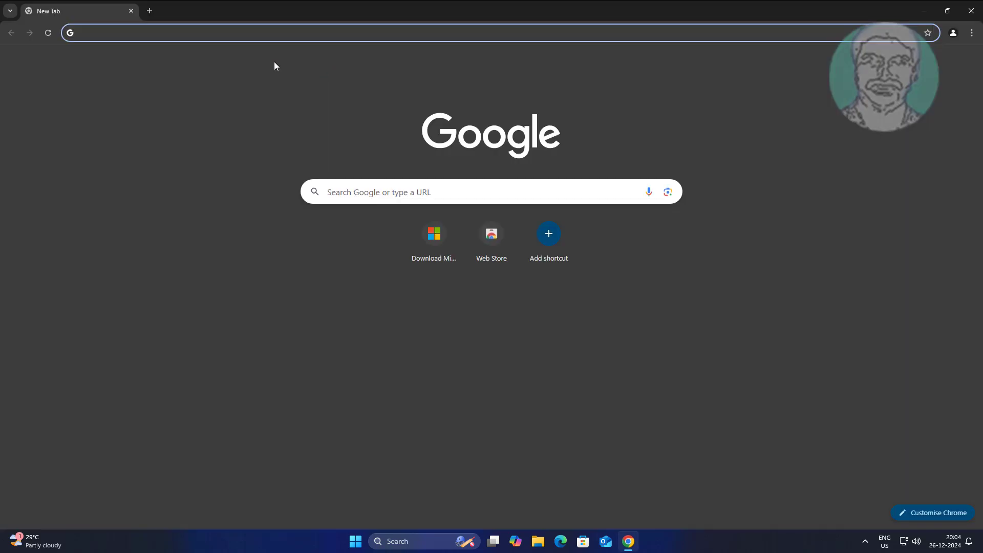
pyautogui.write('uninst')
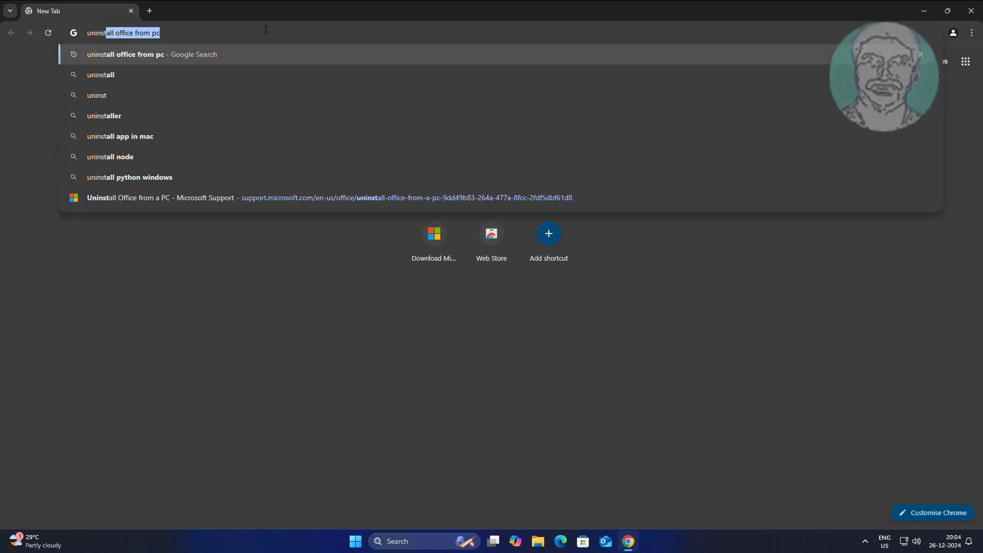
pyautogui.write('all offic')
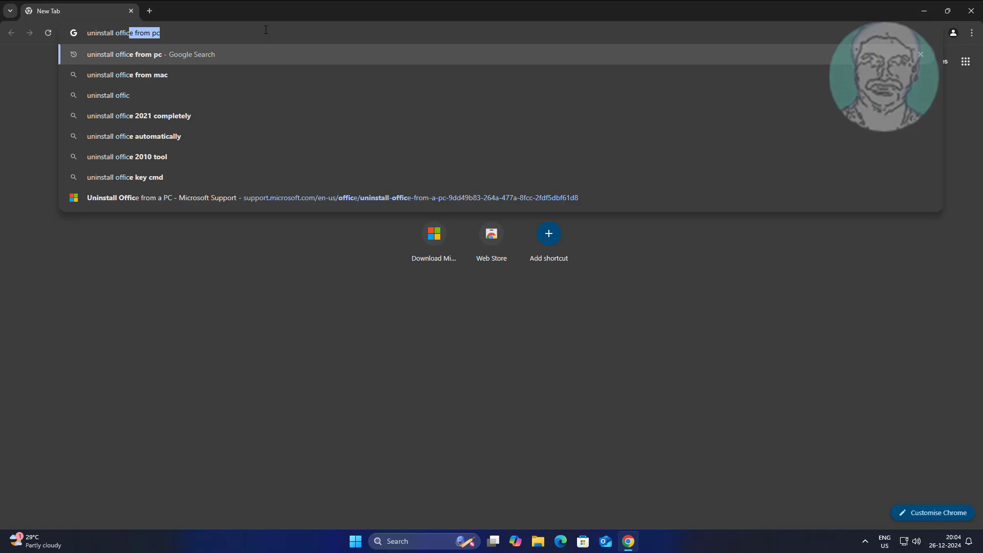
pyautogui.write('e from pc')
pyautogui.press('Return')
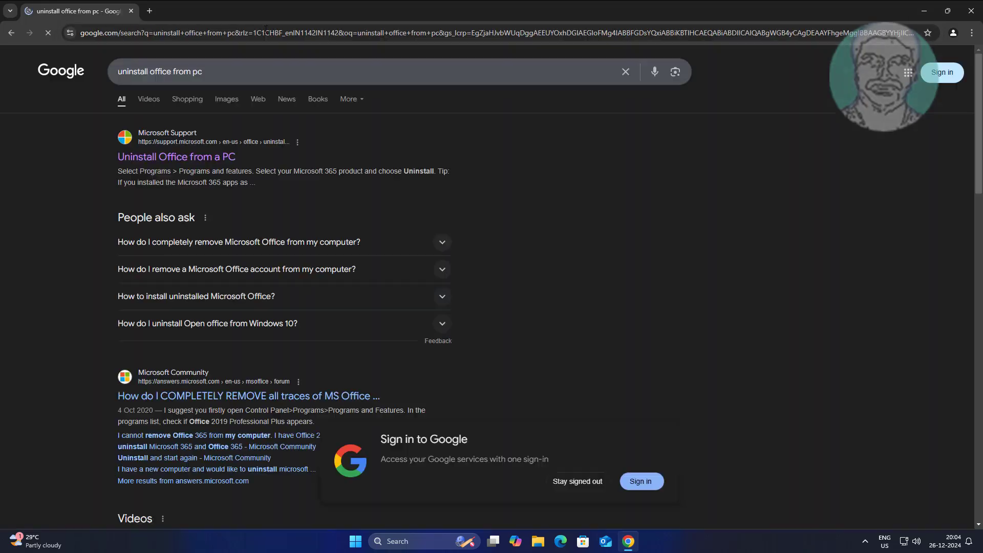
pyautogui.click(198, 158)
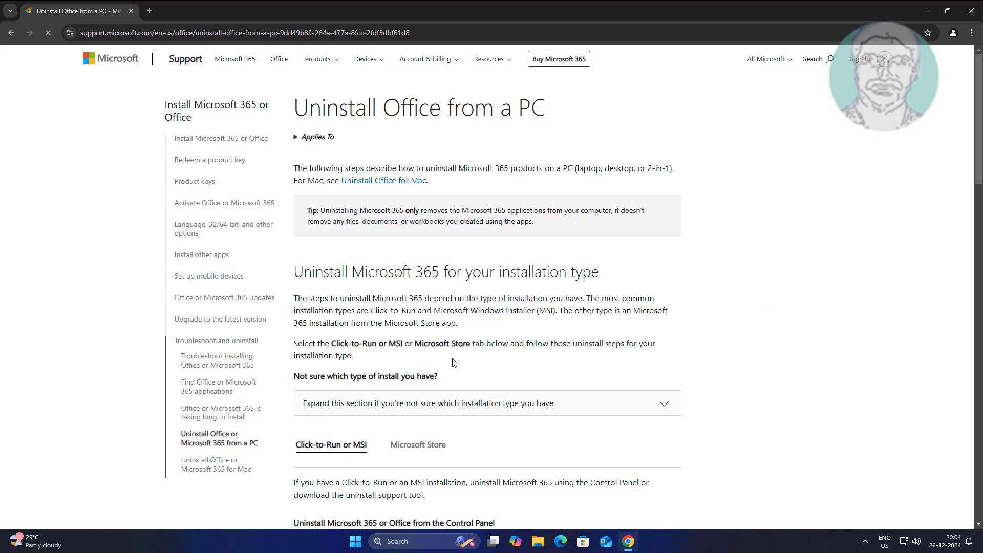
pyautogui.scroll(-1, 451, 361)
pyautogui.scroll(-2, 450, 360)
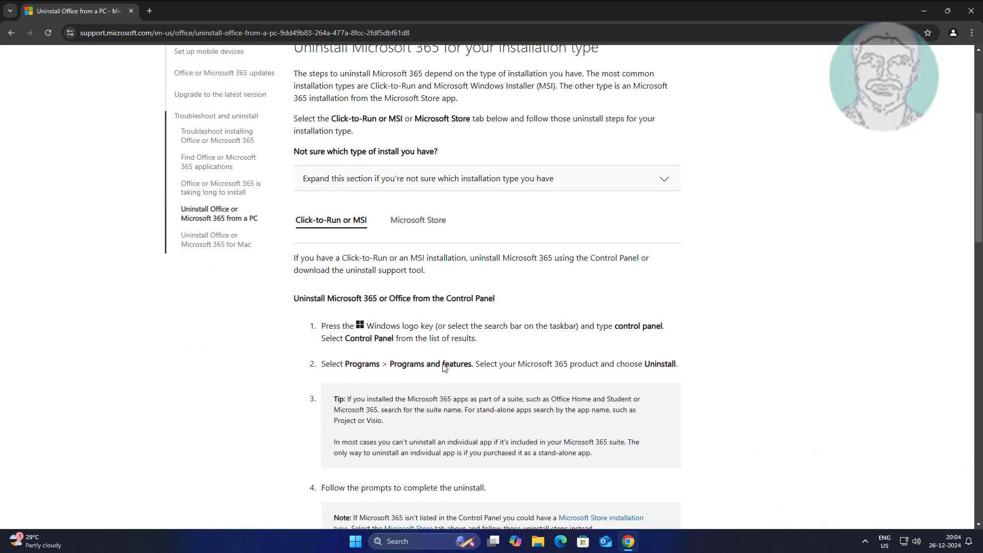
pyautogui.scroll(-2, 444, 366)
pyautogui.scroll(-2, 443, 367)
pyautogui.scroll(-1, 440, 364)
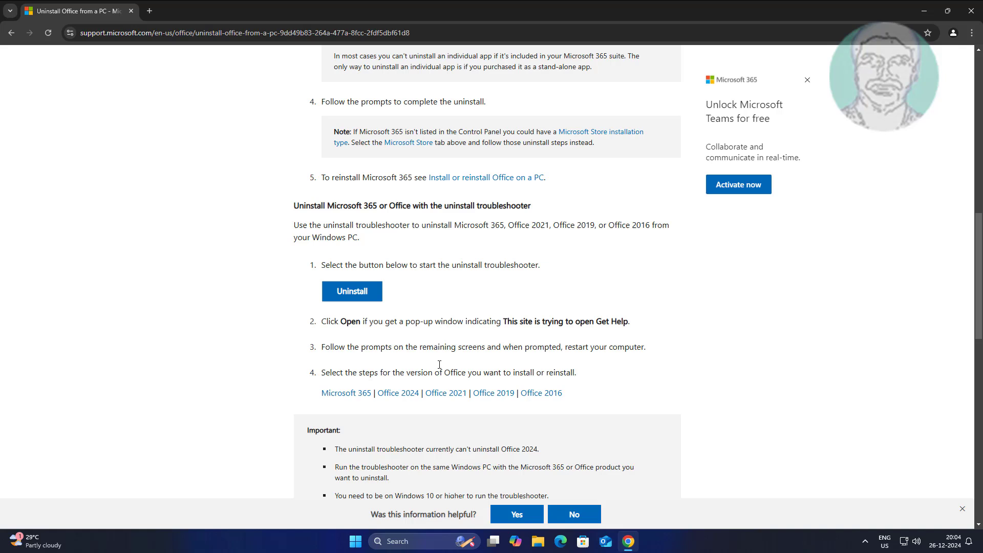
# Highlight the Office versions the uninstall troubleshooter supports in the article.
pyautogui.moveTo(489, 219); pyautogui.dragTo(654, 221)
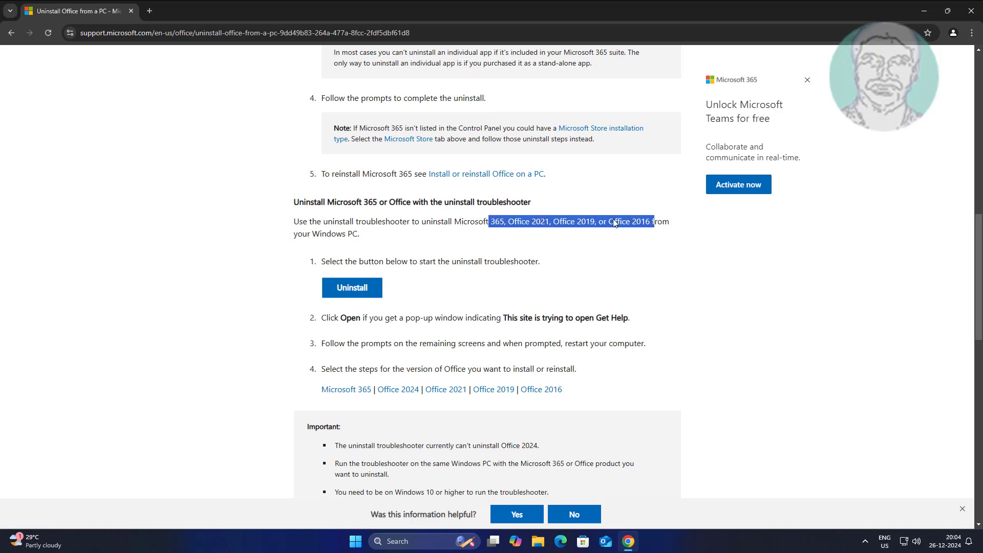
# Start the uninstall troubleshooter and let the site open Get Help.
pyautogui.click(354, 293)
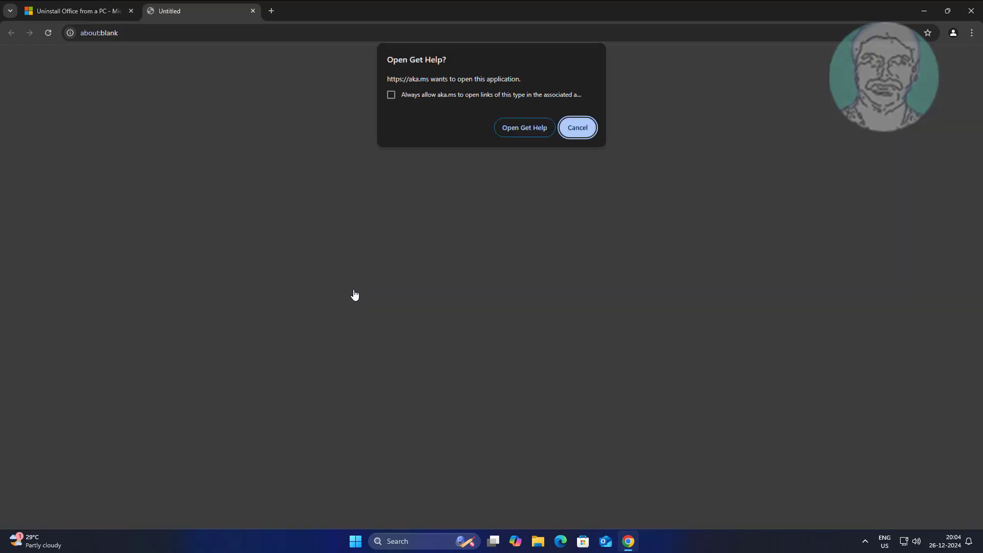
pyautogui.click(523, 124)
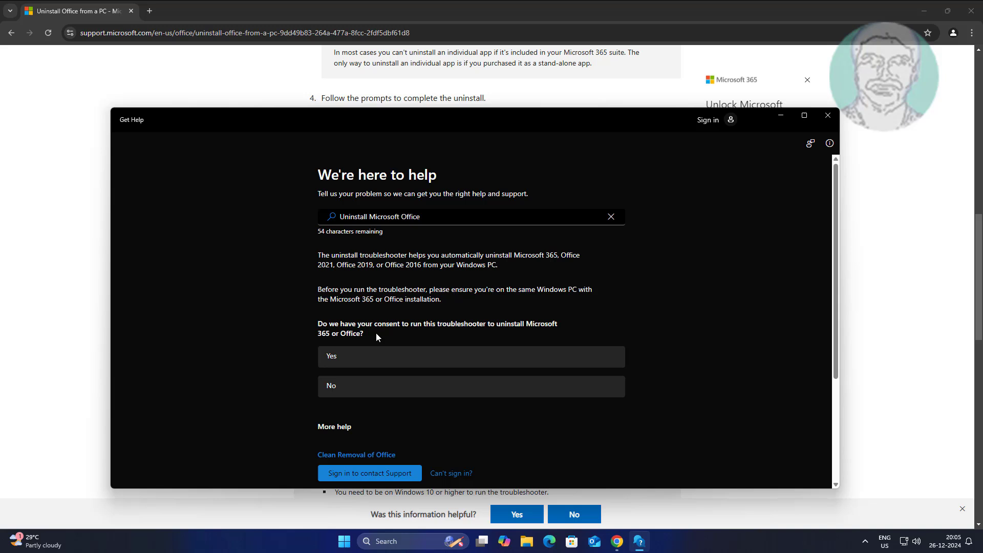
# Consent to the Office uninstall, note the restart reminder after Success, and close Get Help.
pyautogui.click(358, 368)
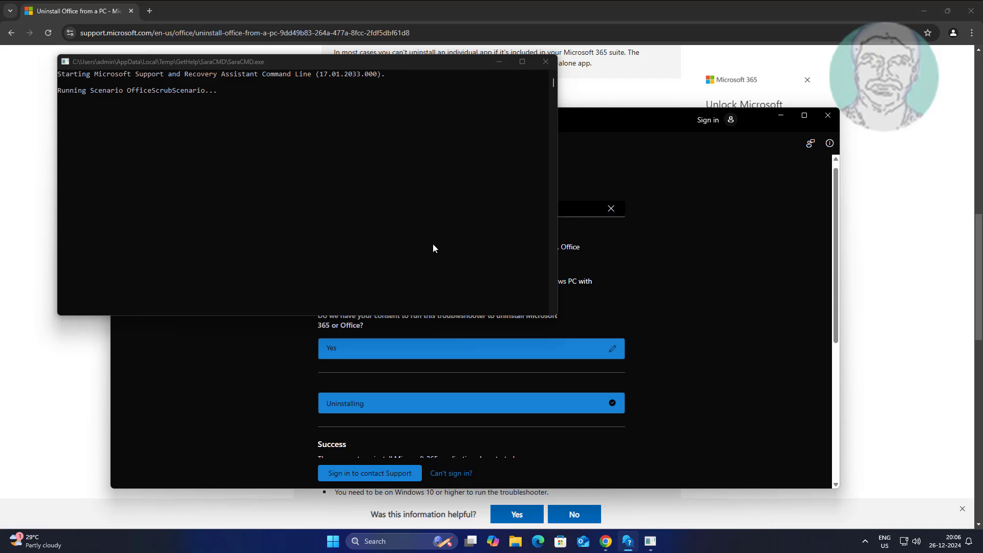
pyautogui.scroll(-1, 657, 385)
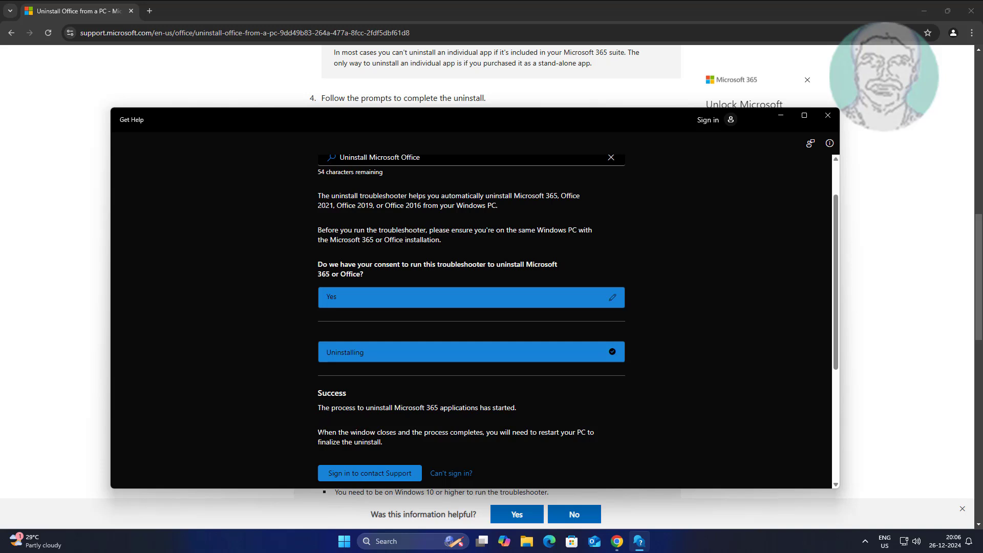
pyautogui.moveTo(318, 432); pyautogui.dragTo(594, 433)
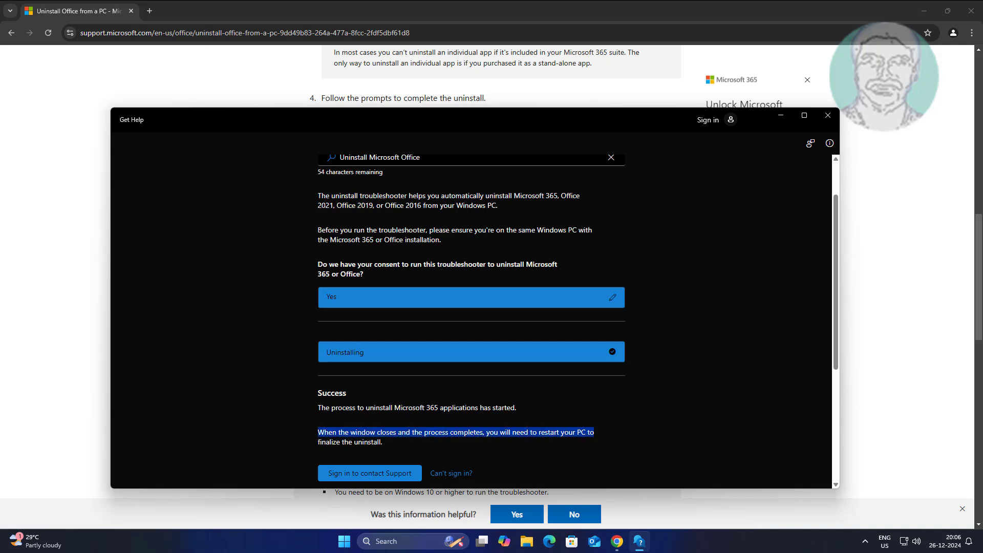
pyautogui.click(832, 122)
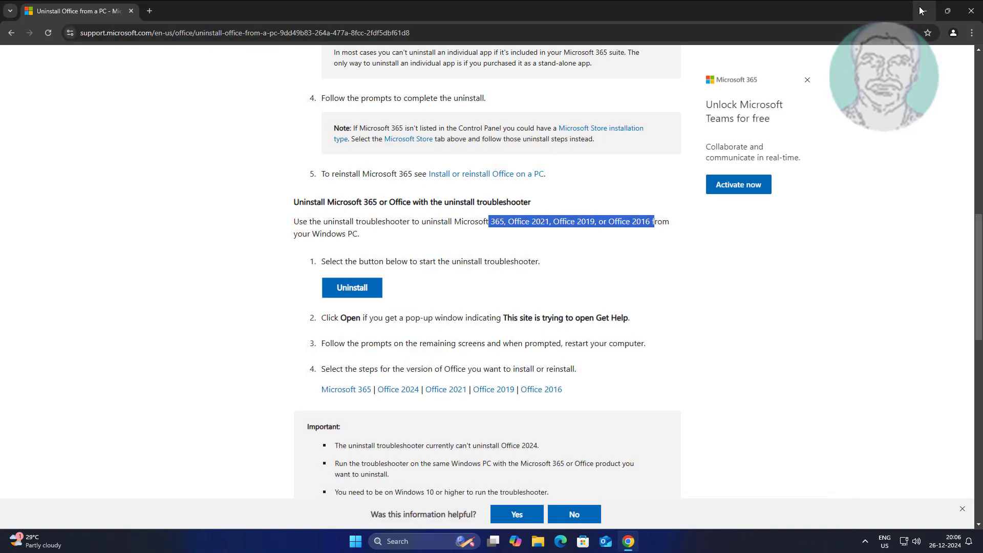
# Minimize Chrome and show the Start menu's power options including Restart.
pyautogui.click(921, 11)
pyautogui.click(355, 540)
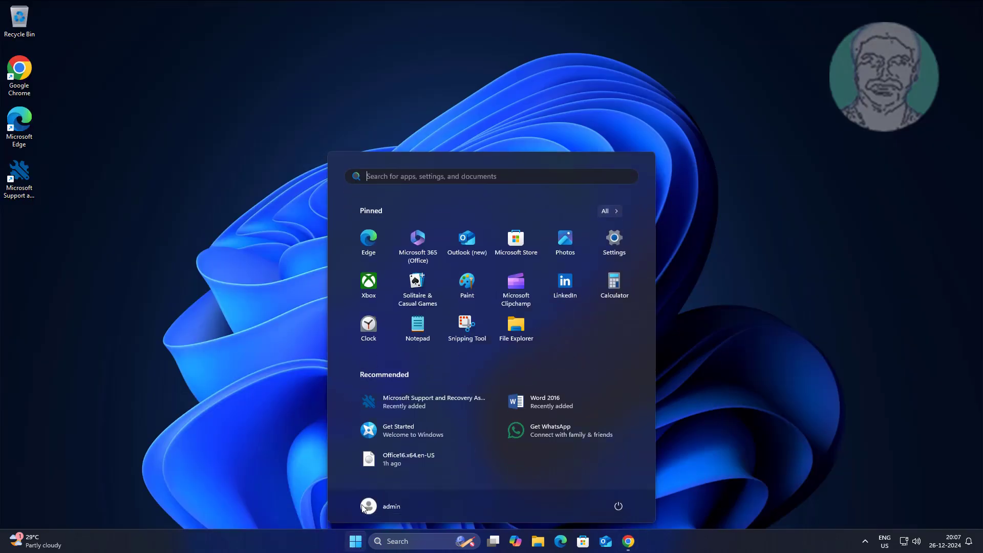
pyautogui.click(618, 504)
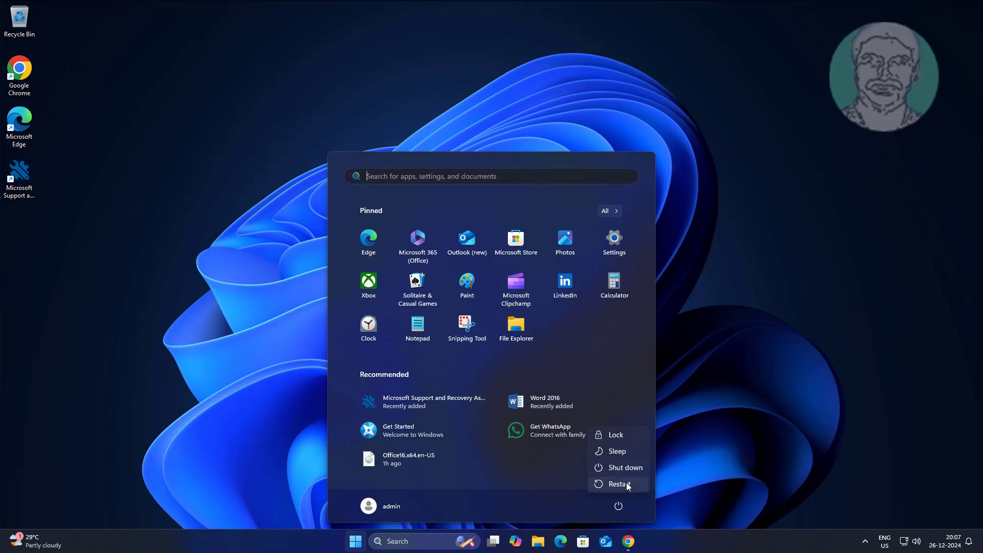